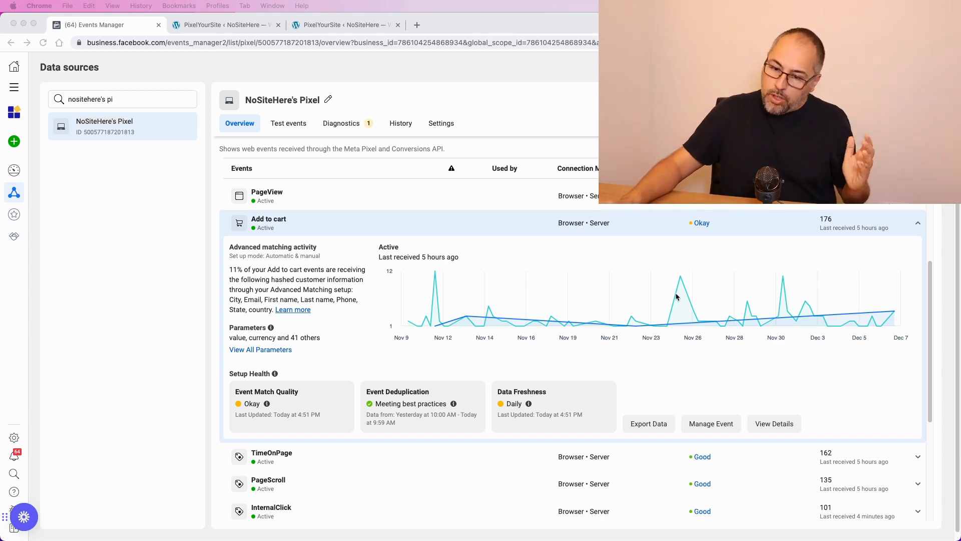
# Step: Switch on 'Disable the plugin for known web crawlers' in General settings and save
pyautogui.click(204, 28)
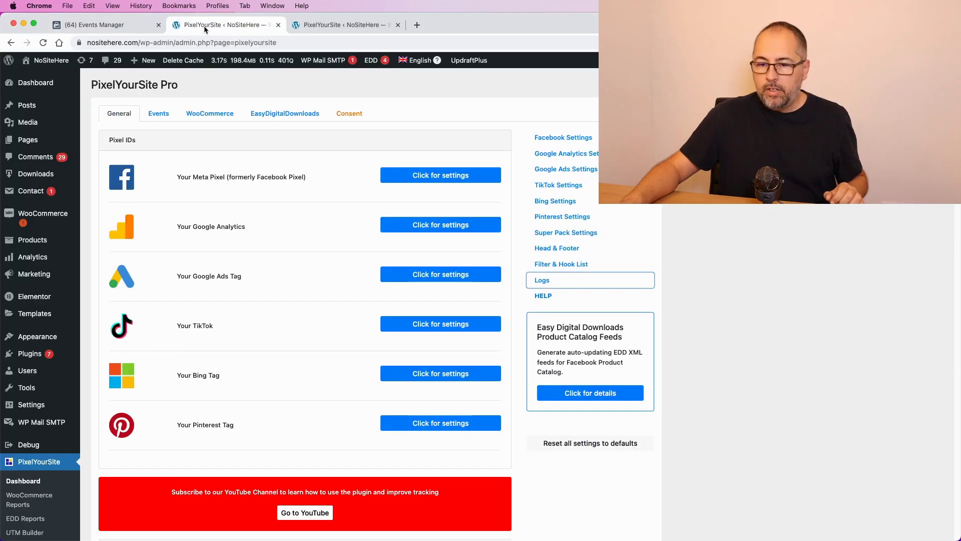
pyautogui.click(349, 258)
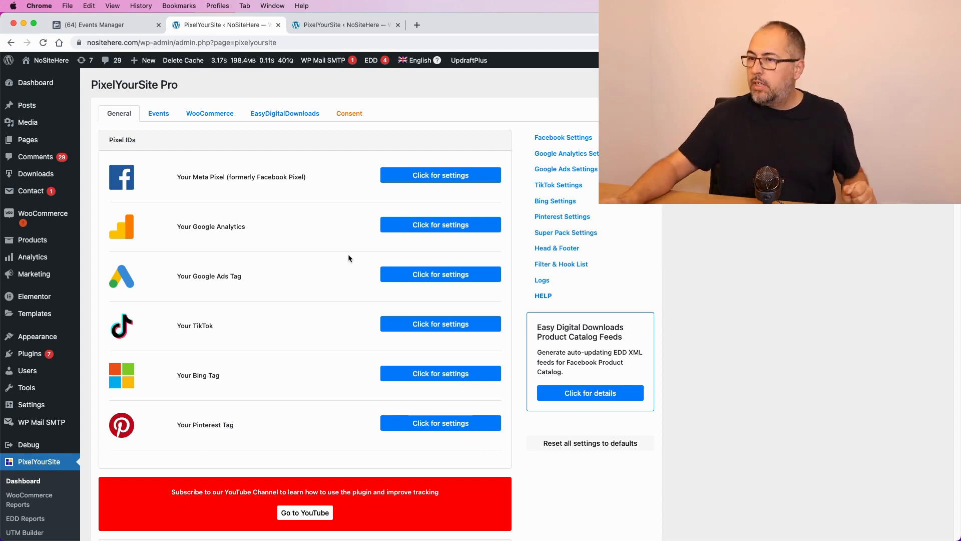
pyautogui.scroll(-20, 348, 257)
pyautogui.scroll(-3, 349, 258)
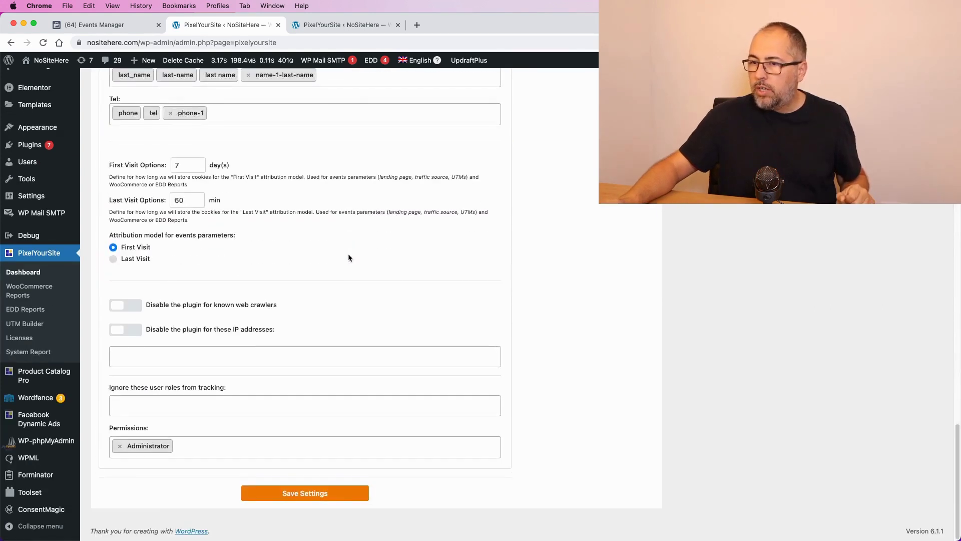
pyautogui.click(133, 311)
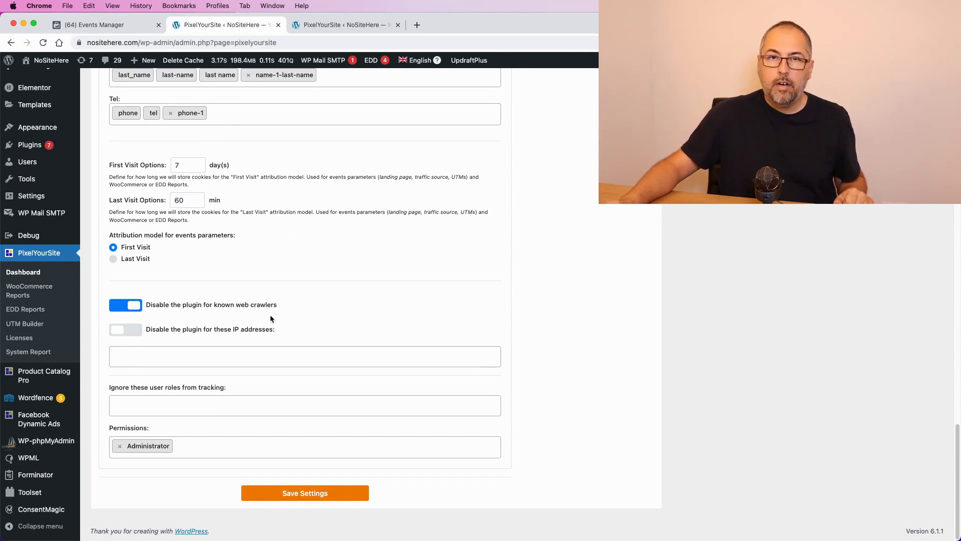
pyautogui.click(303, 493)
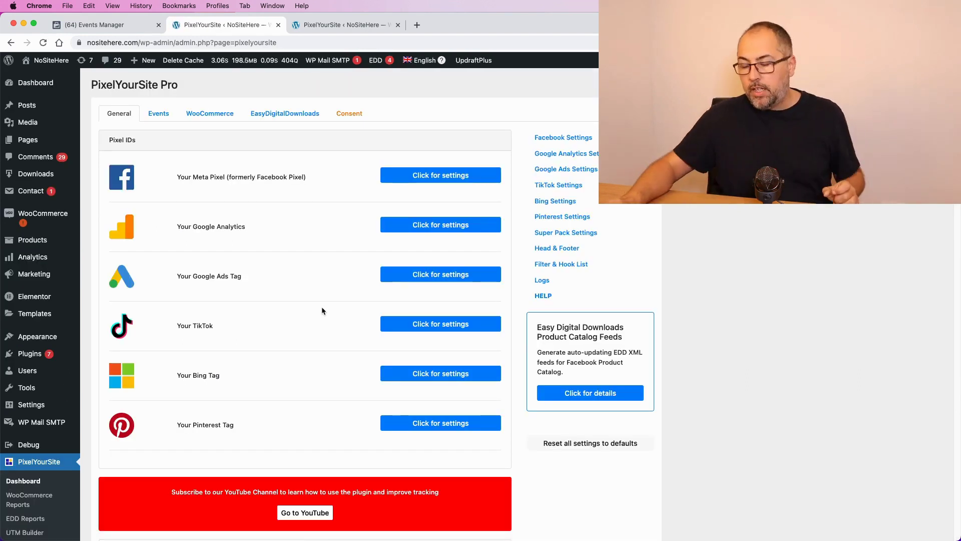
# Step: Turn on 'Disable the plugin for these IP addresses', leaving the IP list empty
pyautogui.scroll(-10, 322, 306)
pyautogui.scroll(-5, 322, 310)
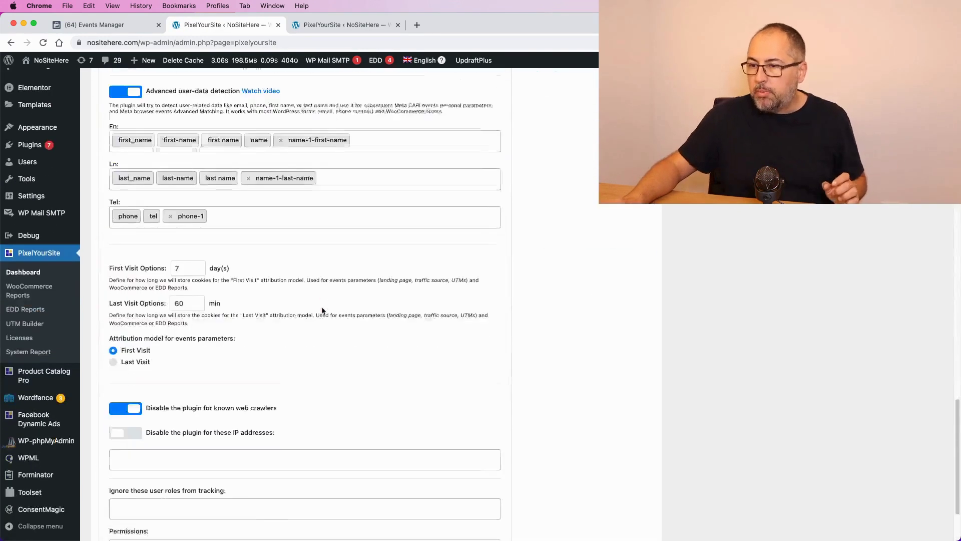
pyautogui.click(275, 355)
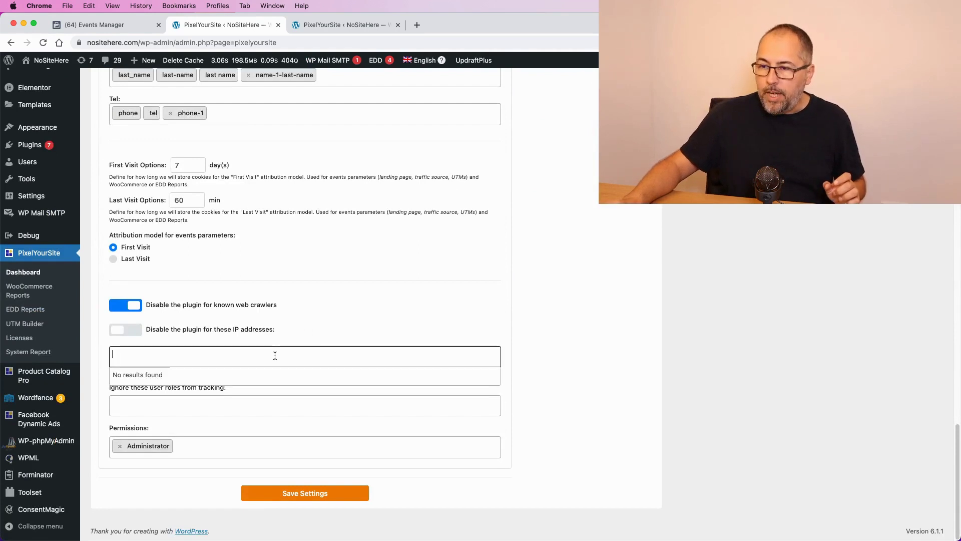
pyautogui.click(120, 329)
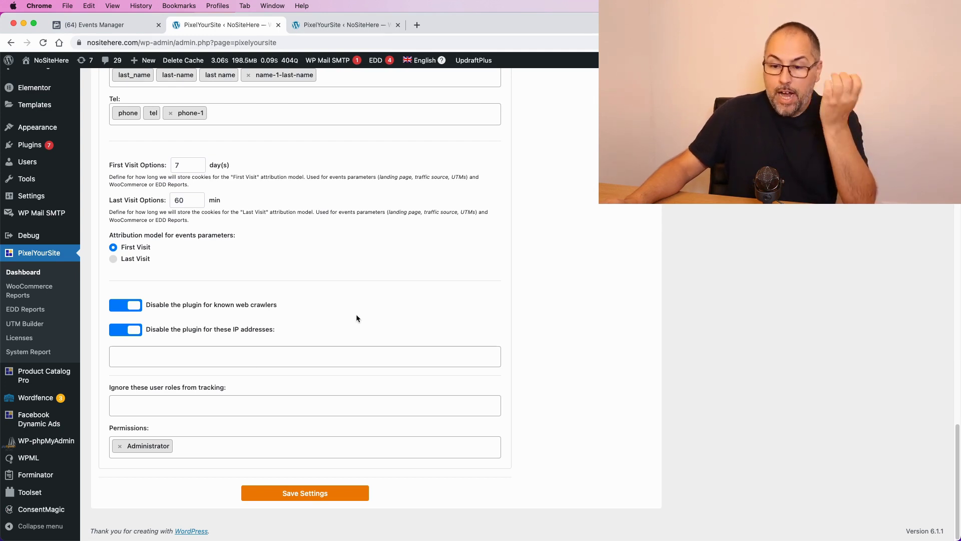
pyautogui.click(342, 28)
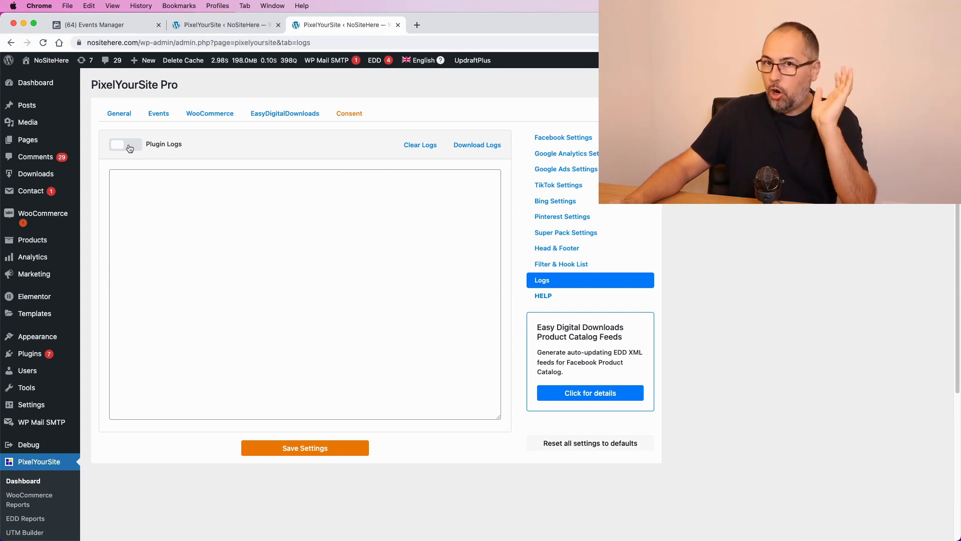
# Step: Enable and save Plugin Logs, then load the site homepage in a new tab to generate events
pyautogui.click(126, 145)
pyautogui.click(276, 452)
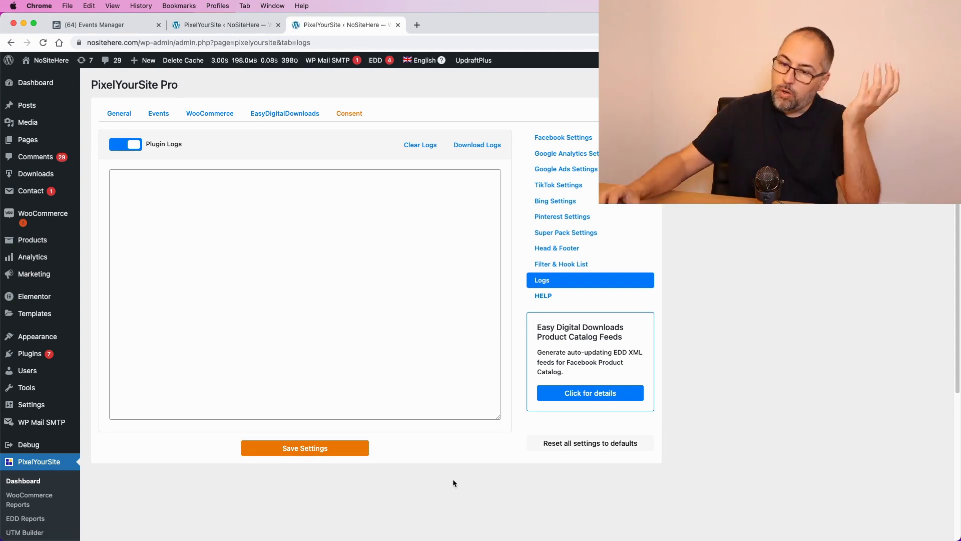
pyautogui.rightClick(42, 65)
pyautogui.click(75, 70)
pyautogui.click(447, 28)
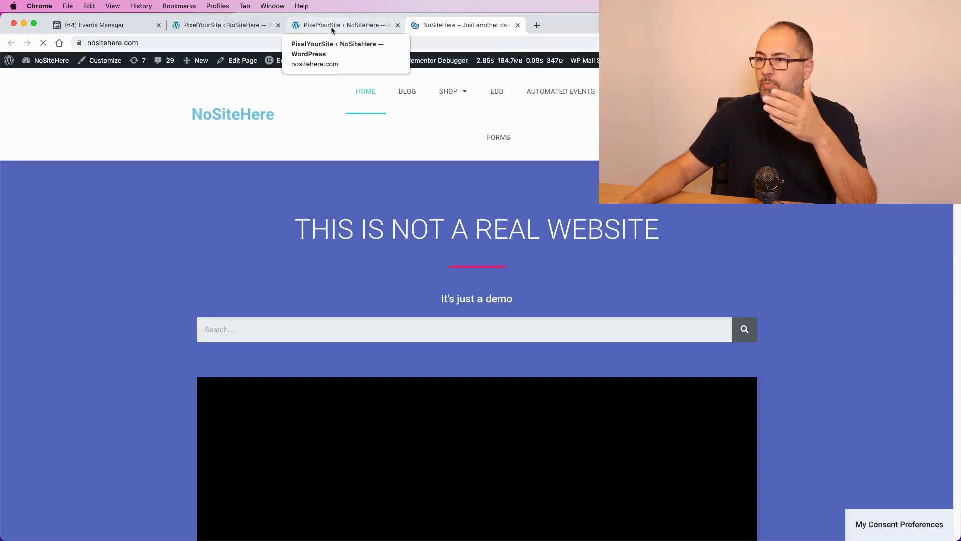
pyautogui.click(332, 27)
# Step: Reload the Logs page and copy the client_ip_address value from the new log entry
pyautogui.click(43, 43)
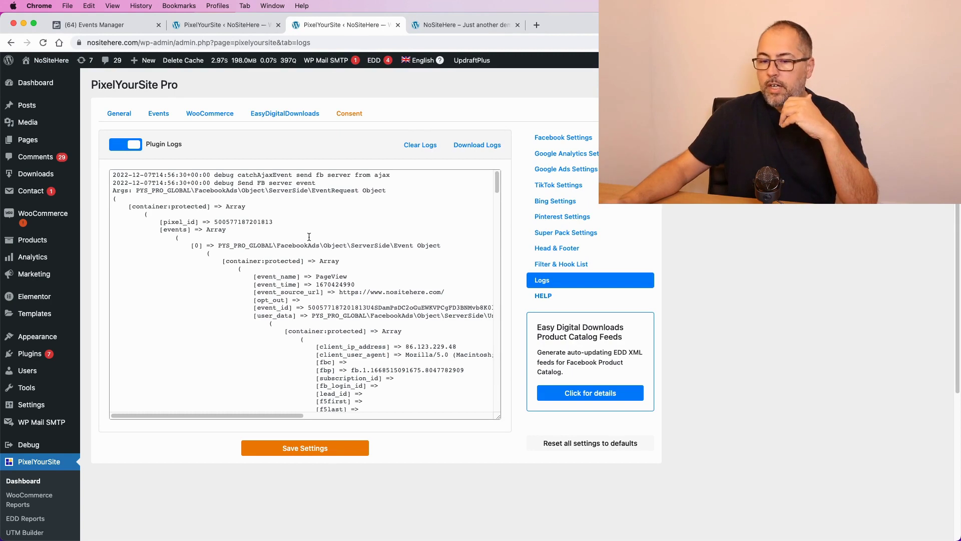
pyautogui.scroll(-3, 355, 308)
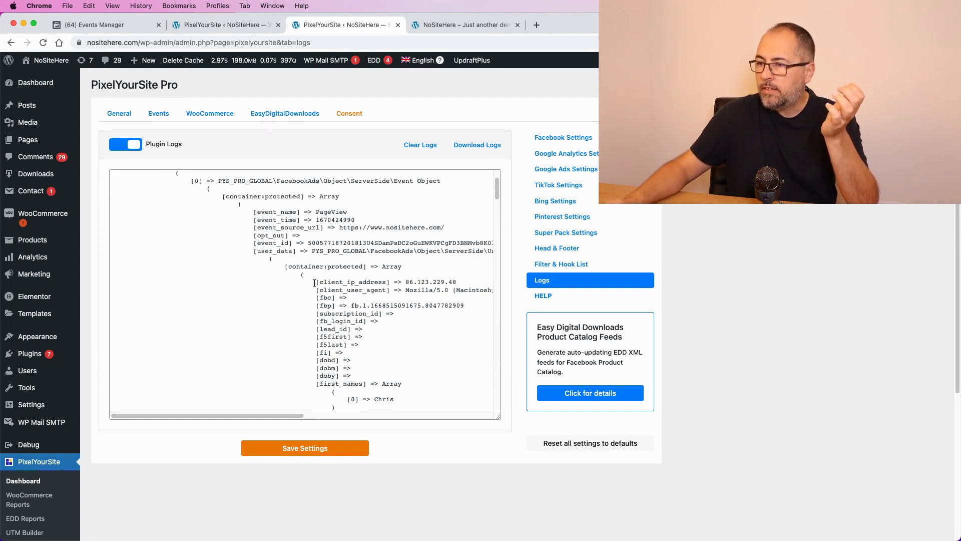
pyautogui.moveTo(319, 283); pyautogui.dragTo(451, 283)
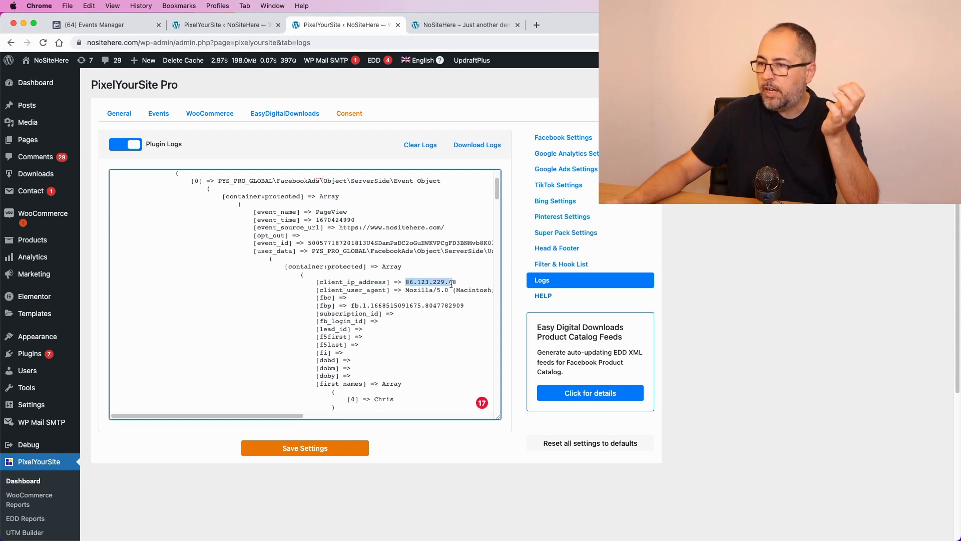
pyautogui.rightClick(449, 284)
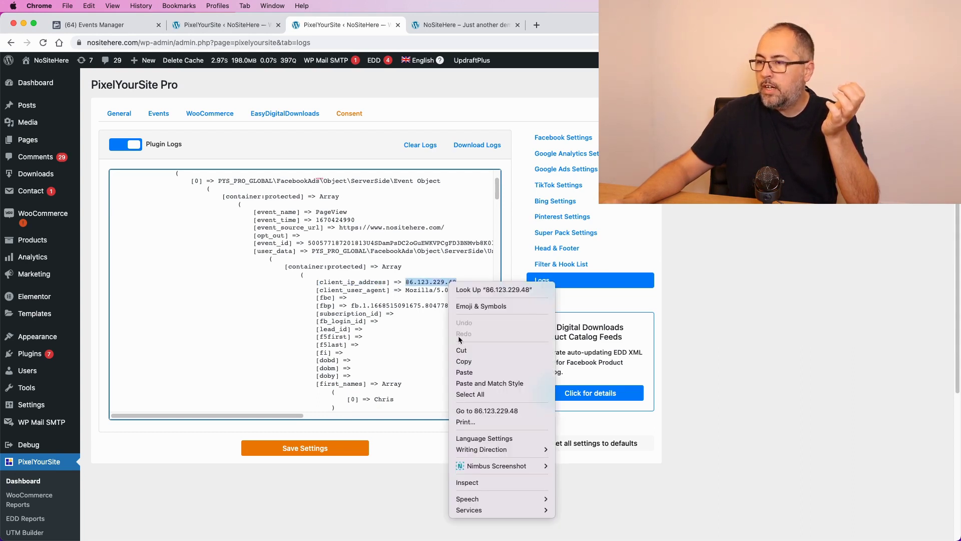
pyautogui.click(462, 360)
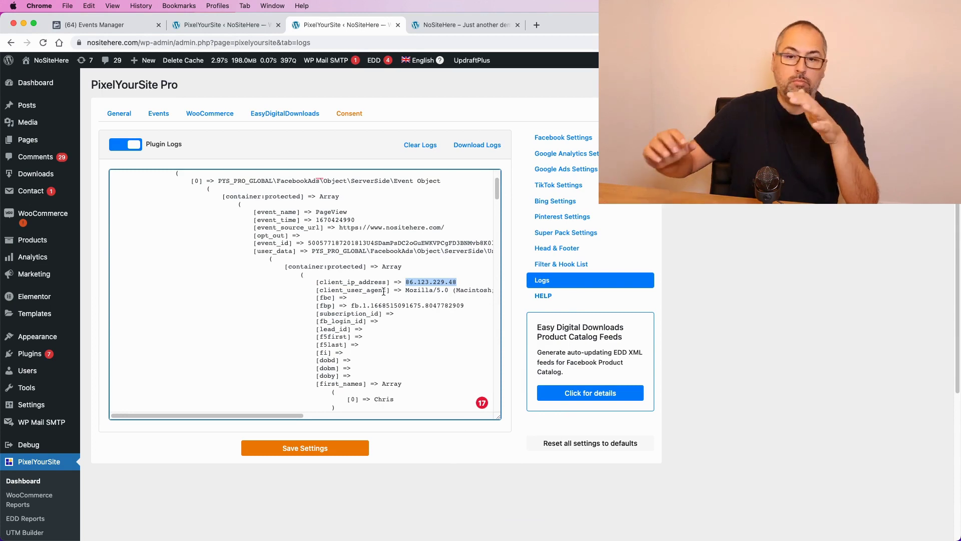
pyautogui.scroll(-20, 356, 264)
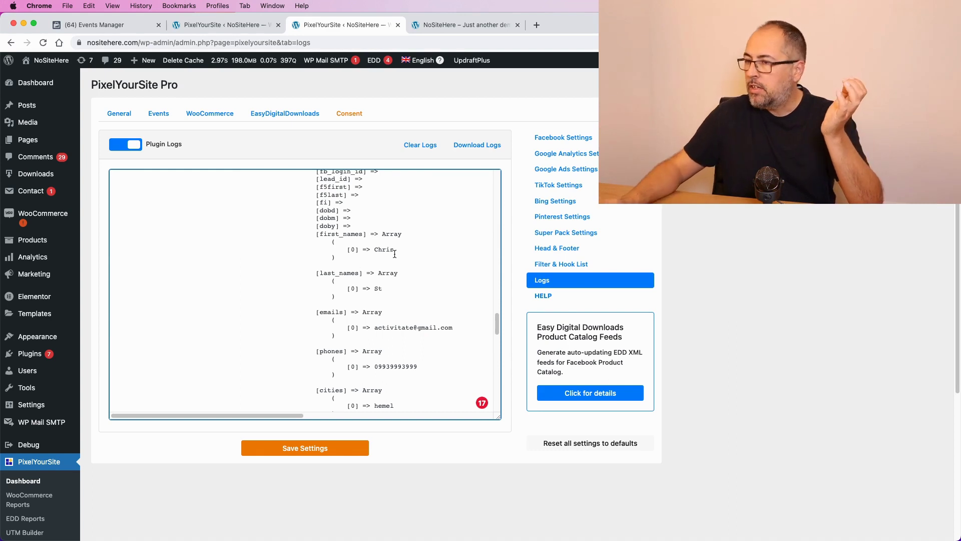
pyautogui.scroll(20, 395, 253)
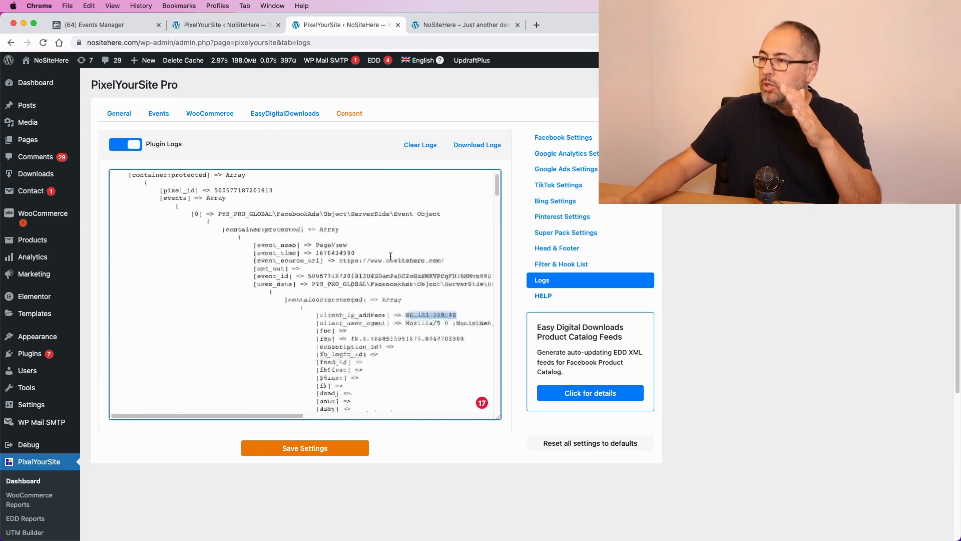
pyautogui.scroll(2, 390, 256)
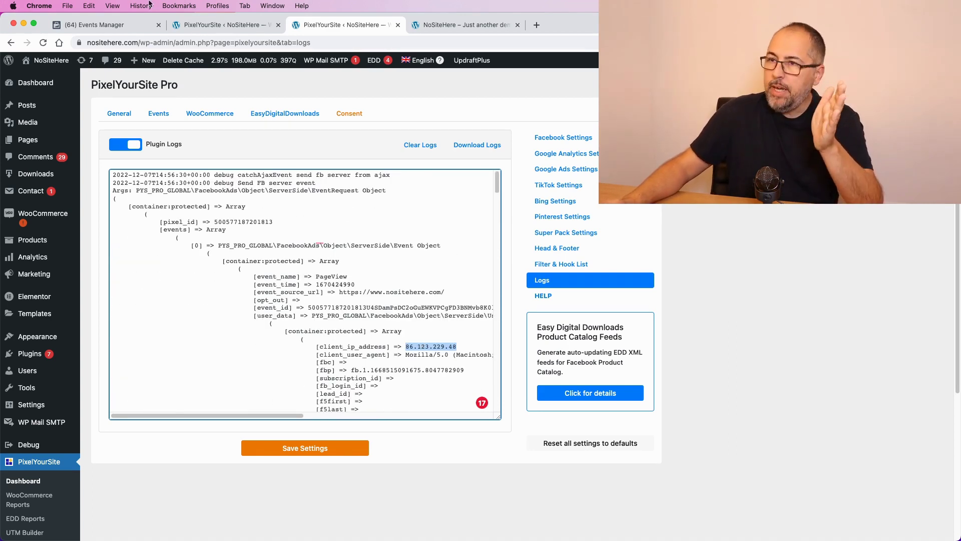
pyautogui.click(242, 25)
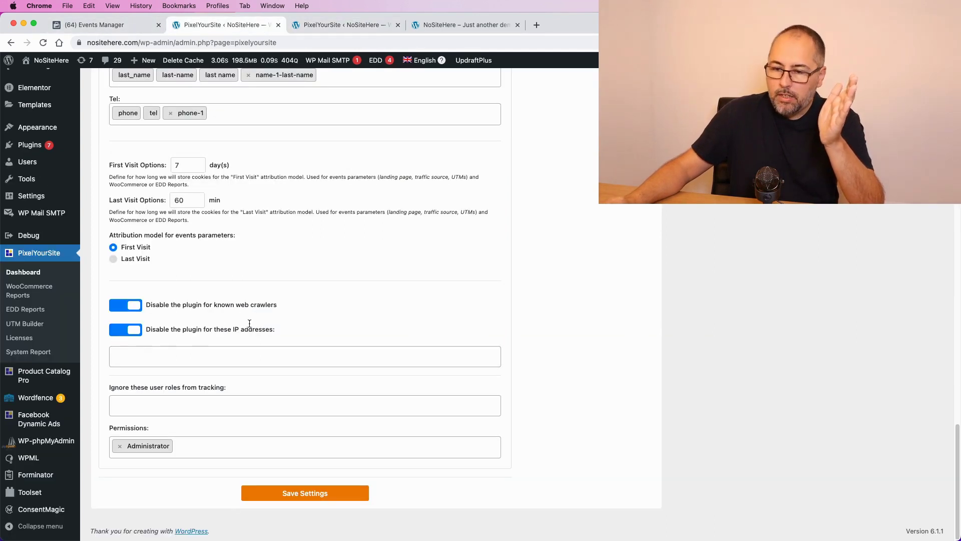
# Step: Paste the copied client IP into the excluded IP addresses list and save the settings
pyautogui.rightClick(246, 358)
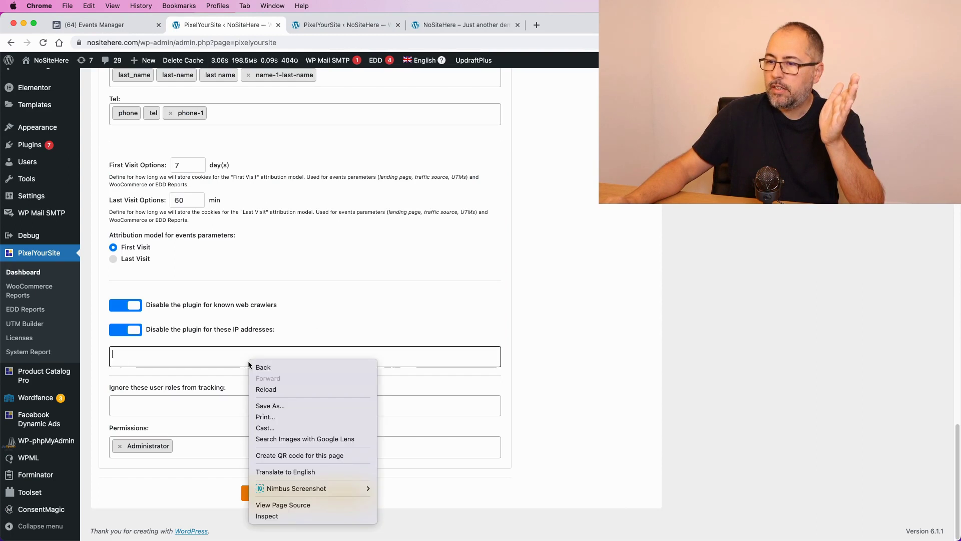
pyautogui.rightClick(218, 353)
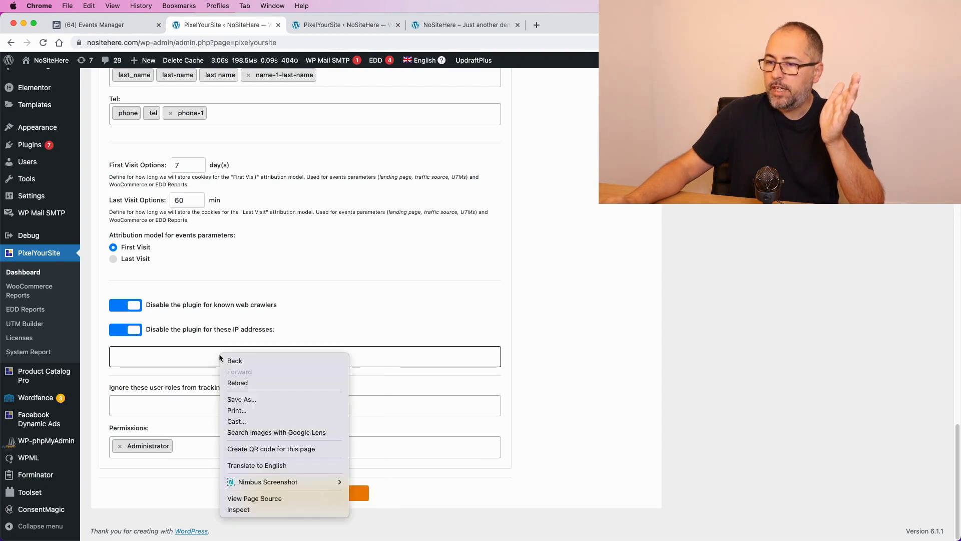
pyautogui.click(200, 354)
pyautogui.write('86.123.229.48')
pyautogui.click(156, 375)
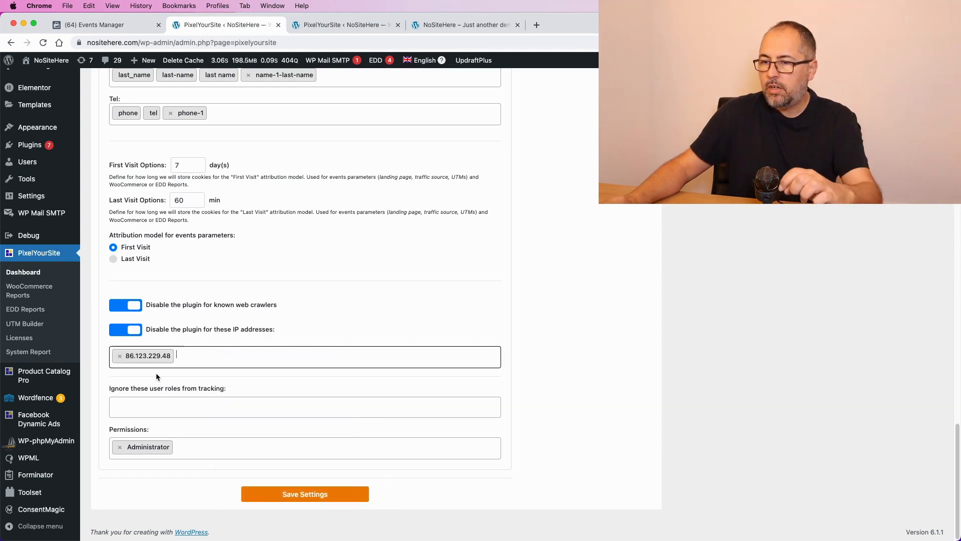
pyautogui.click(320, 496)
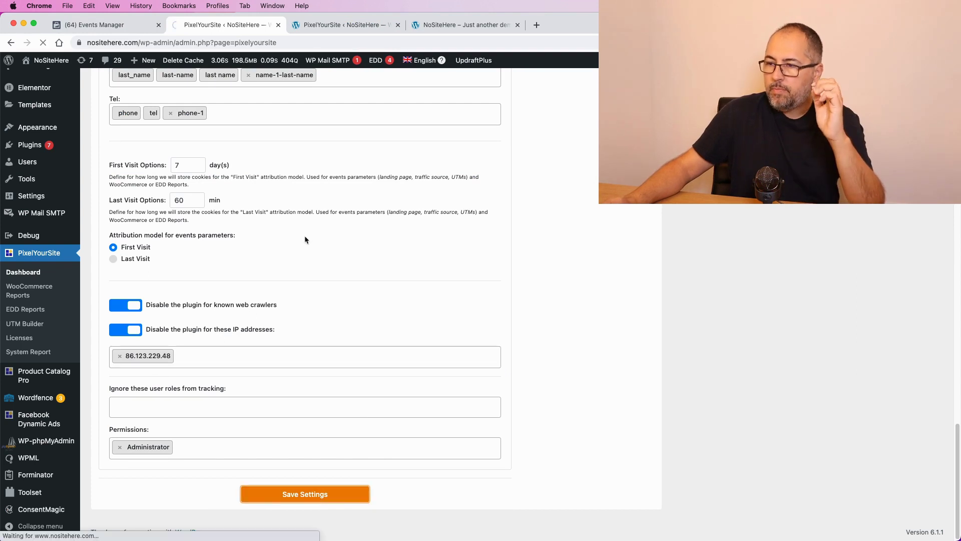
pyautogui.click(316, 25)
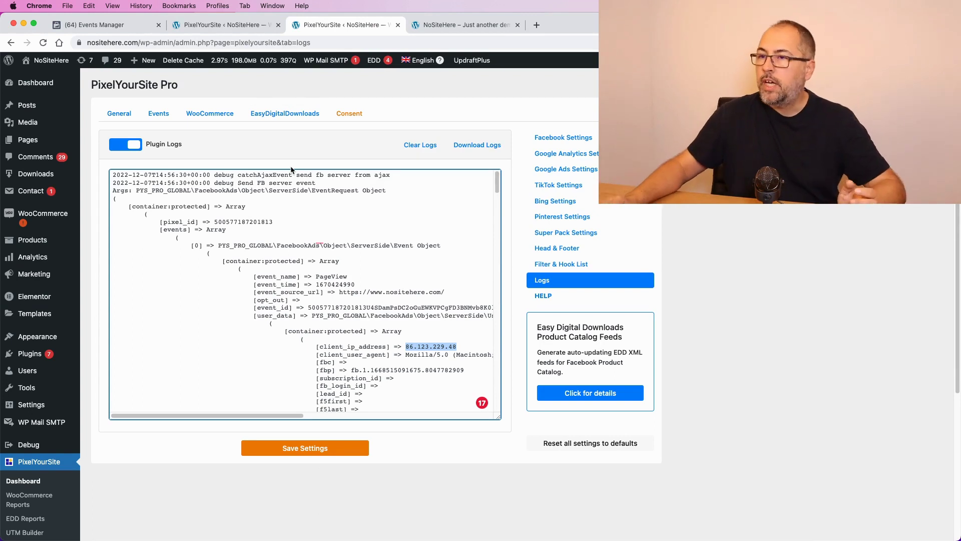
# Step: Switch Plugin Logs off on the Logs page and save
pyautogui.click(130, 145)
pyautogui.click(337, 455)
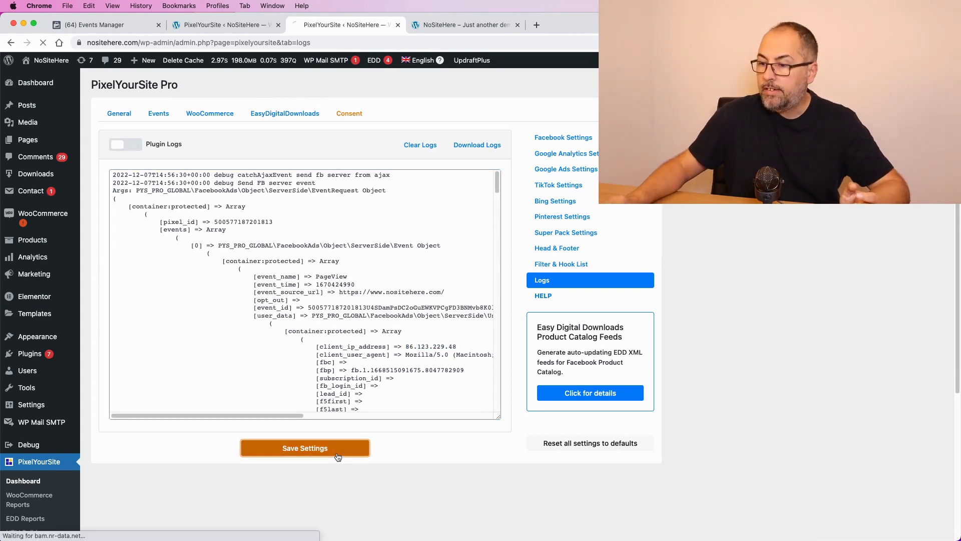